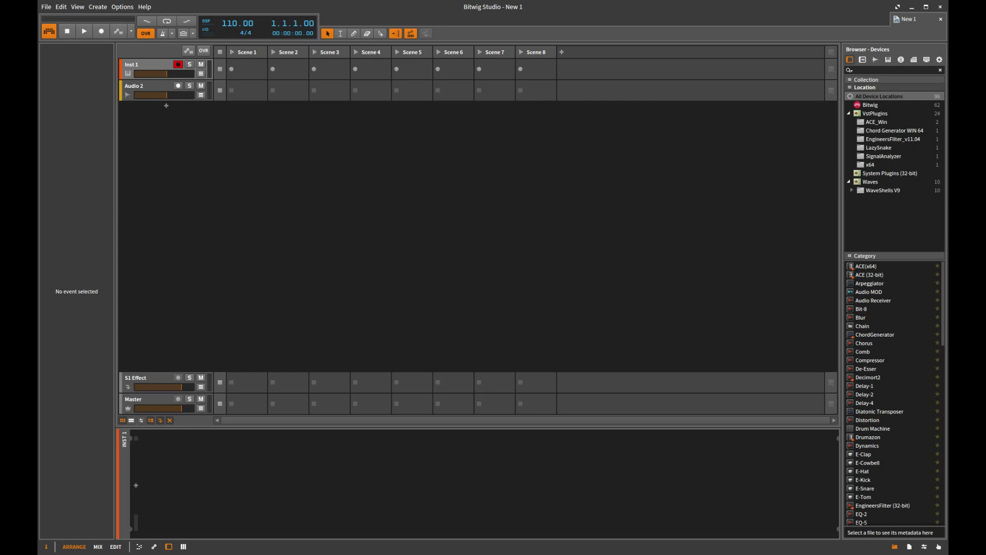
Create a clip in Inst 1's Scene 1 and draw a one-bar C2 note from 1.1 to 2.1.
{"action": "double_click", "coordinate": [255, 67]}
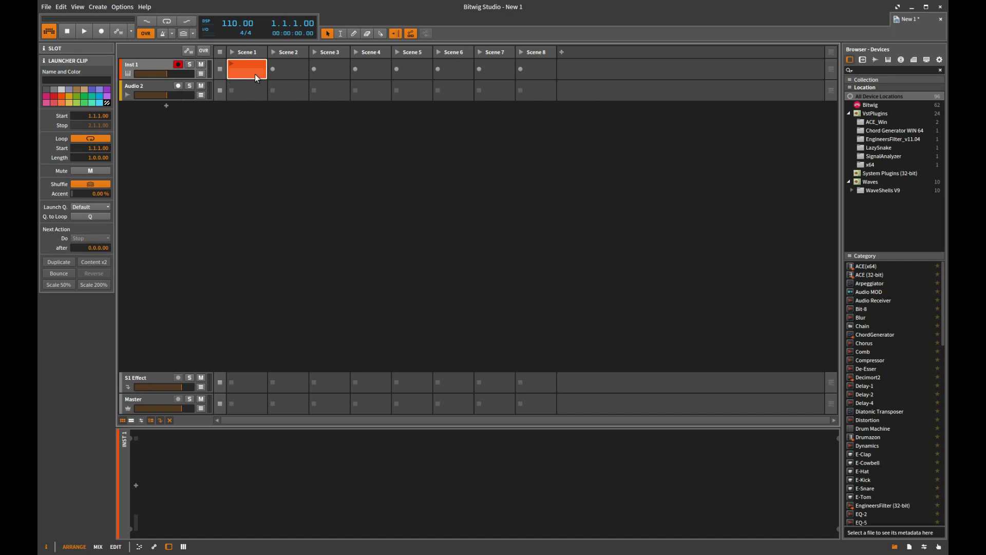
{"action": "double_click", "coordinate": [254, 76]}
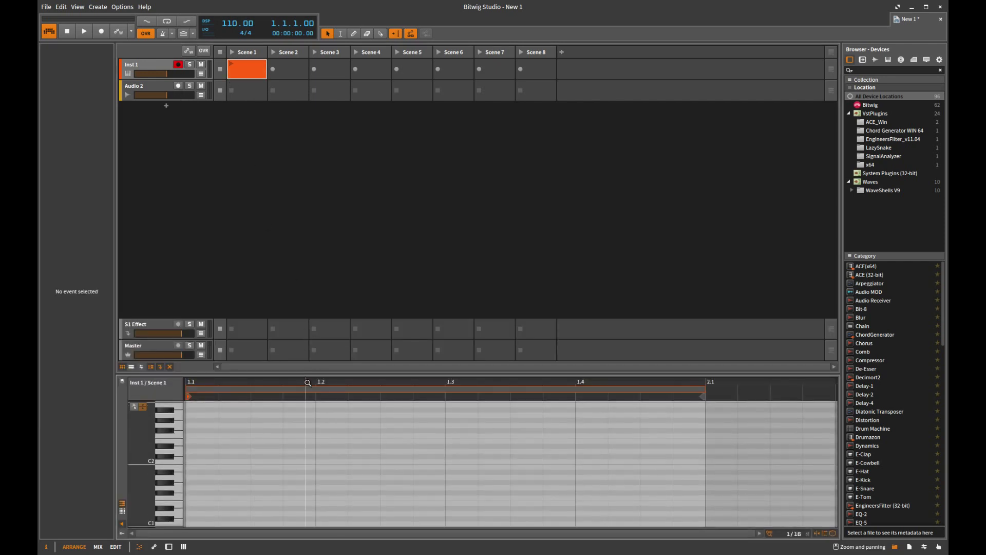
{"action": "key", "text": "3"}
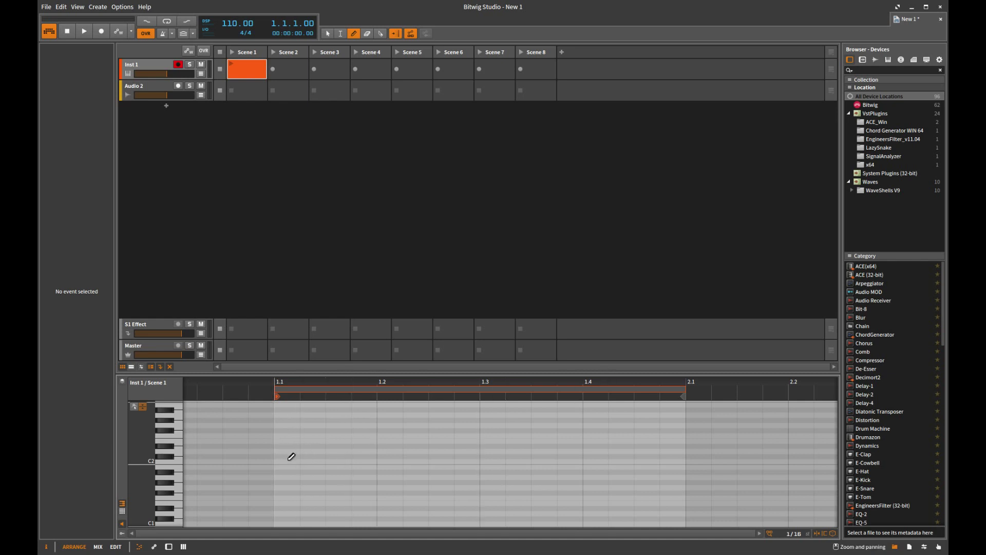
{"action": "left_click_drag", "start_coordinate": [289, 462], "coordinate": [687, 462]}
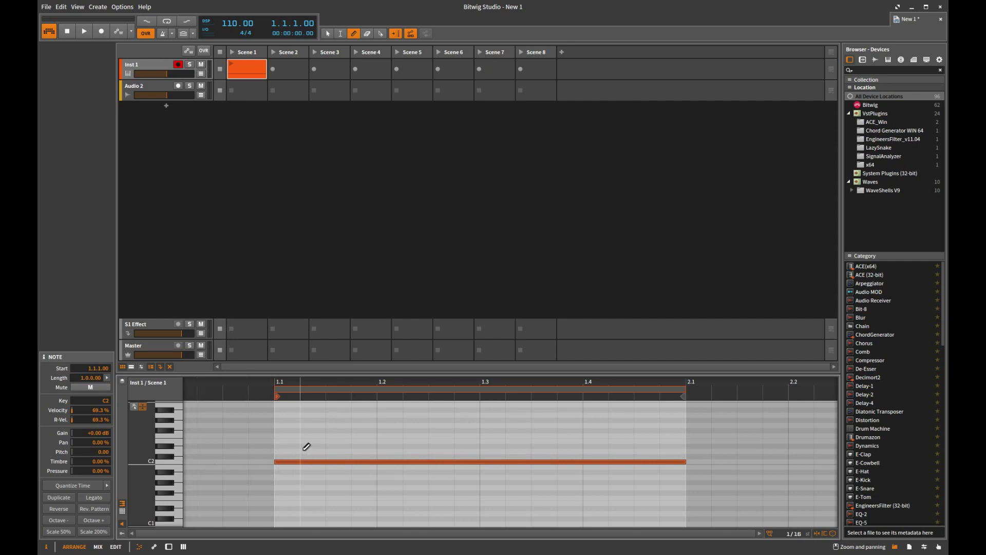
{"action": "left_click_drag", "start_coordinate": [500, 402], "coordinate": [462, 407]}
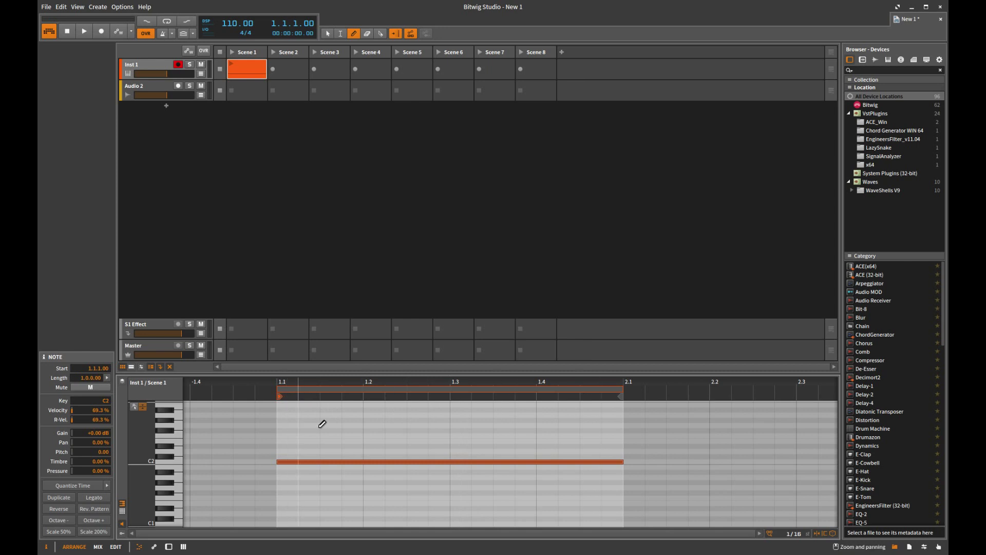
Show the Timbre note-expression lane for the C2 note.
{"action": "left_click", "coordinate": [122, 533]}
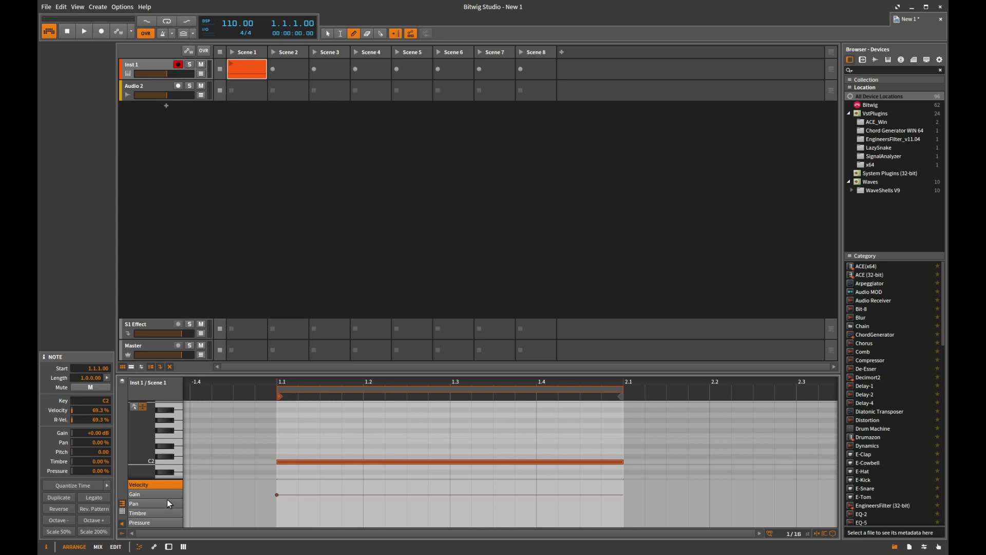
{"action": "left_click", "coordinate": [152, 514]}
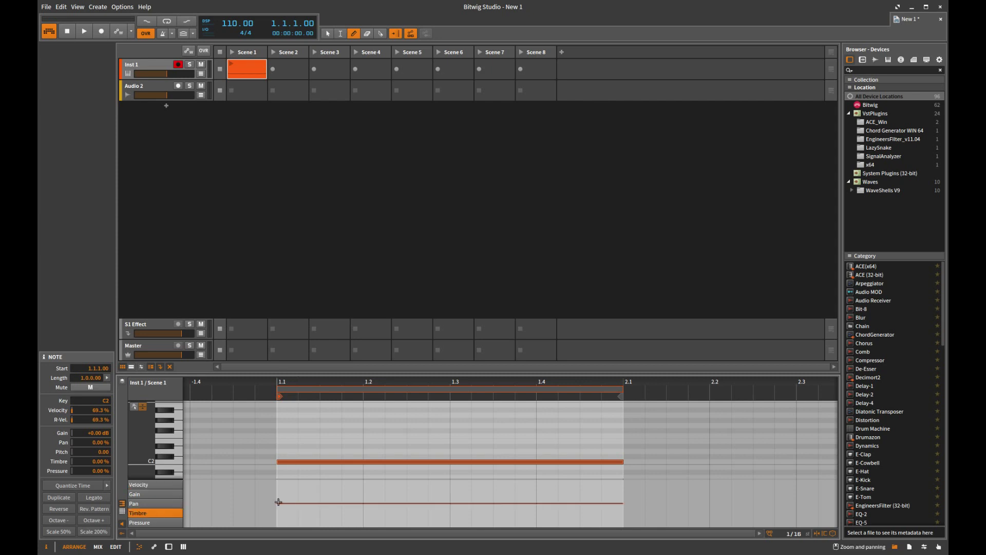
{"action": "left_click", "coordinate": [277, 503]}
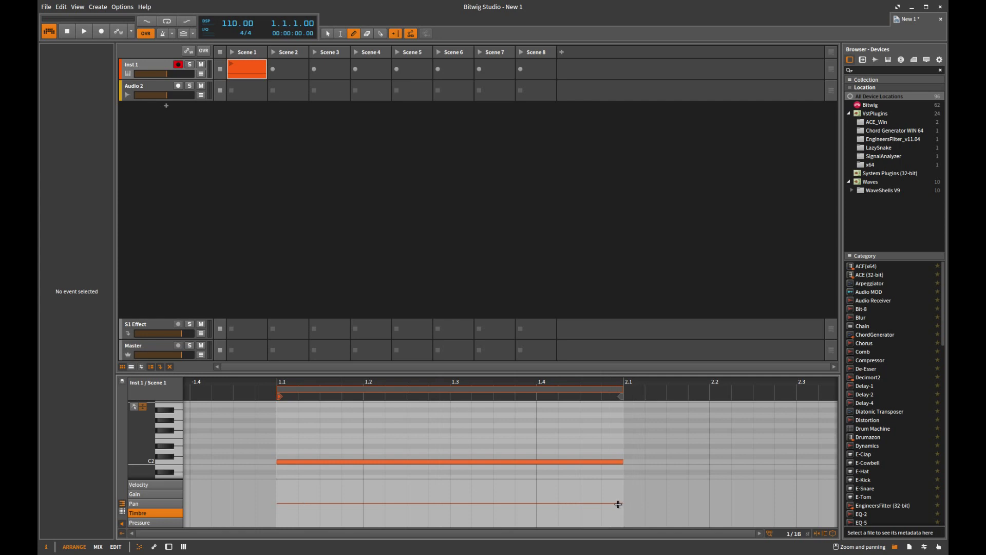
Ramp the note's timbre from 100% at its start down to -100% at its end.
{"action": "key", "text": "1"}
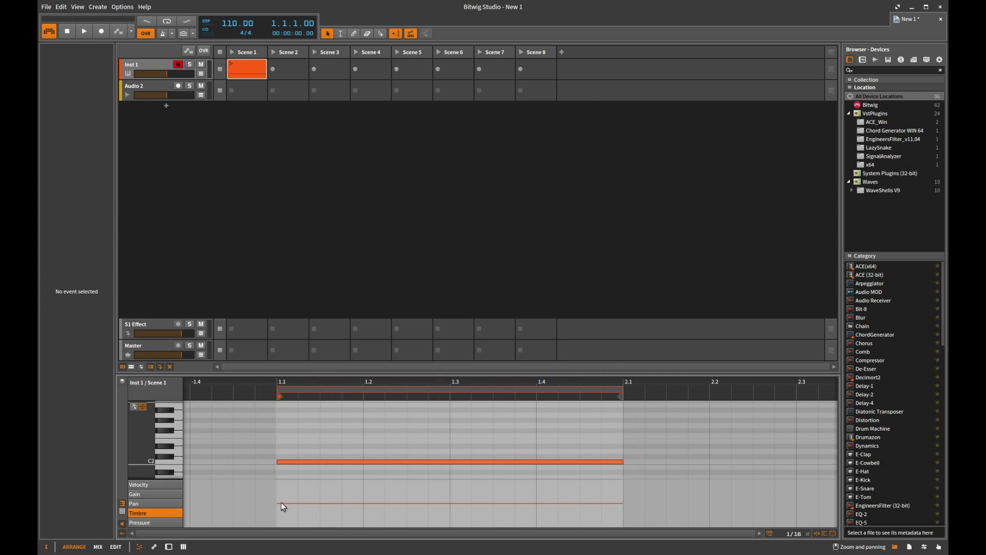
{"action": "double_click", "coordinate": [622, 503]}
{"action": "left_click_drag", "start_coordinate": [277, 503], "coordinate": [278, 482]}
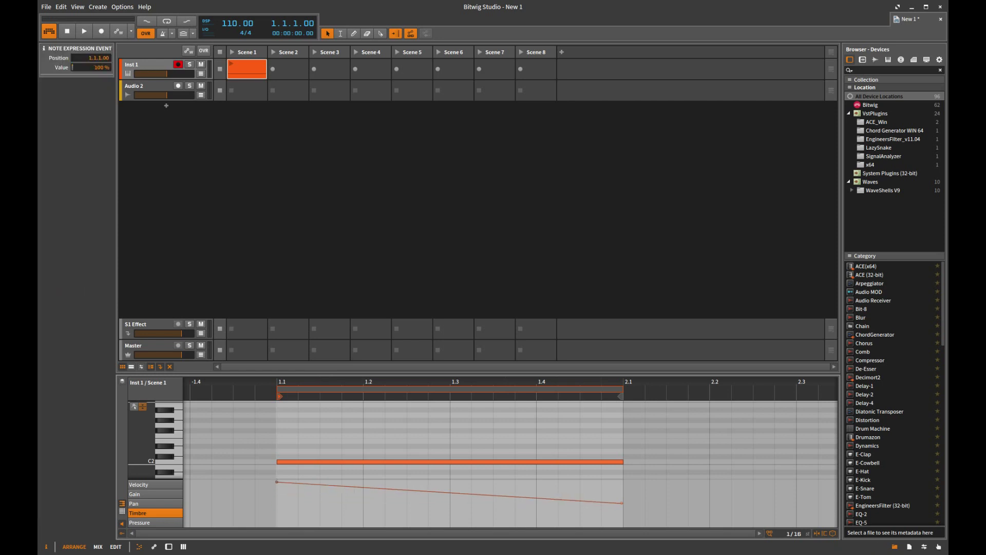
{"action": "left_click_drag", "start_coordinate": [624, 505], "coordinate": [623, 524]}
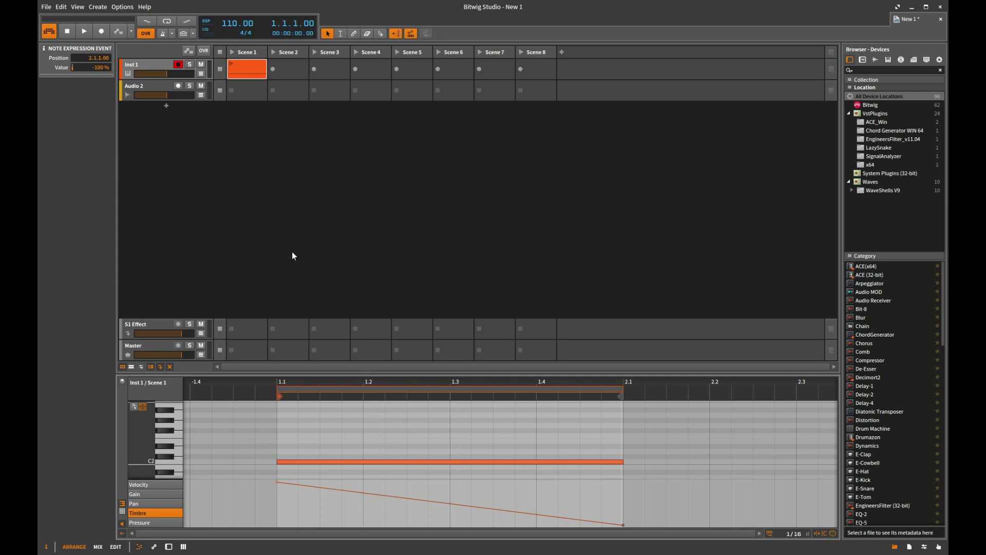
{"action": "left_click", "coordinate": [157, 66]}
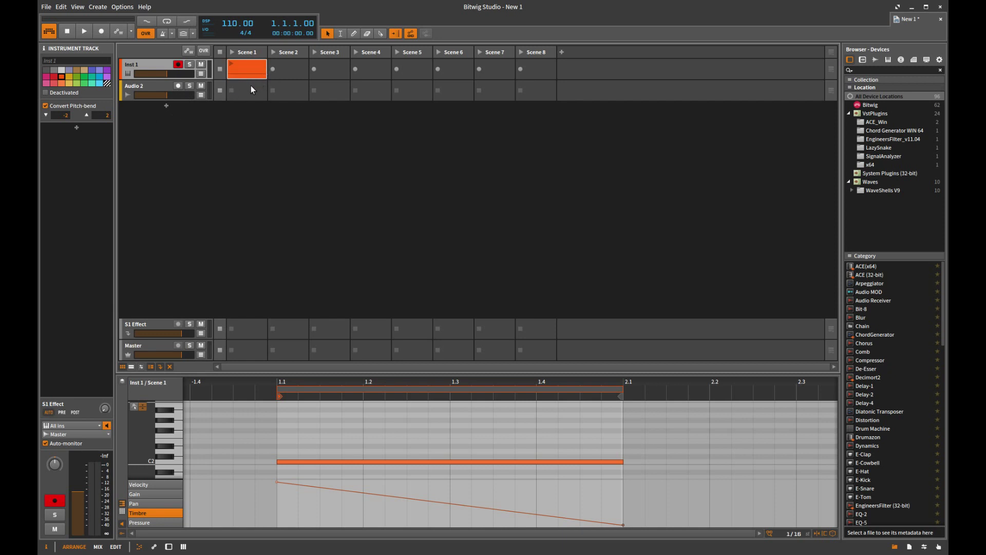
Add a new instrument track with a Polysynth found by searching 'po'.
{"action": "left_click", "coordinate": [167, 106]}
{"action": "type", "text": "poly"}
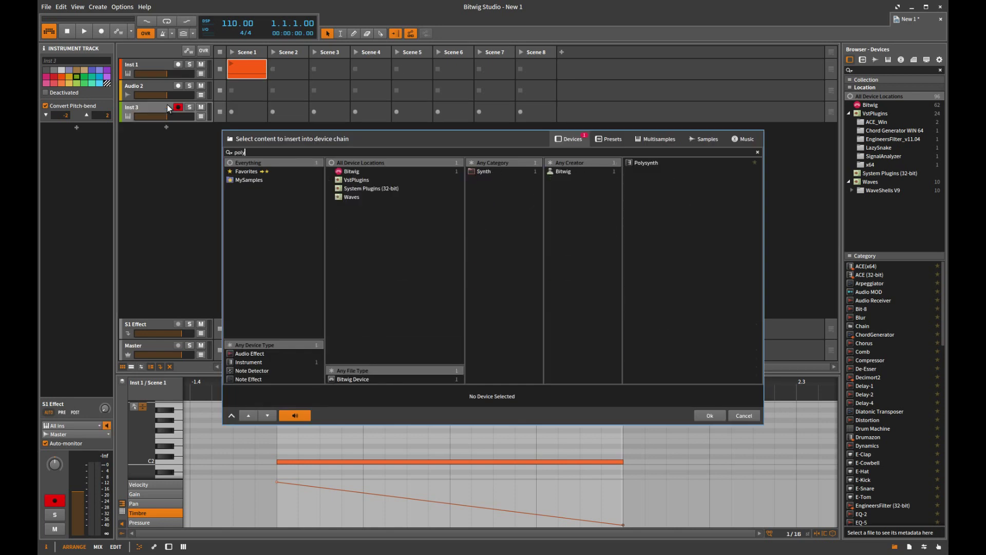
{"action": "left_click", "coordinate": [646, 163]}
{"action": "double_click", "coordinate": [646, 163]}
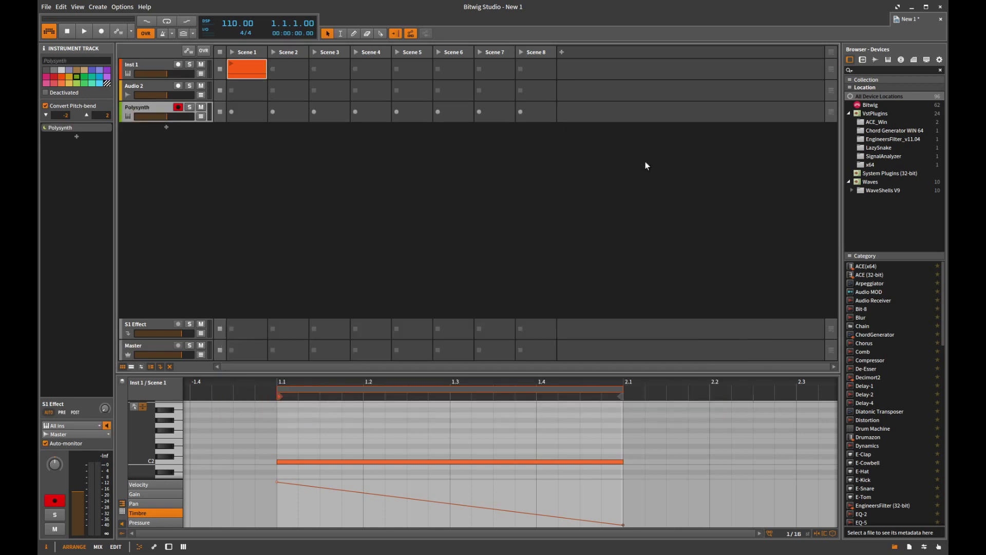
{"action": "double_click", "coordinate": [149, 109]}
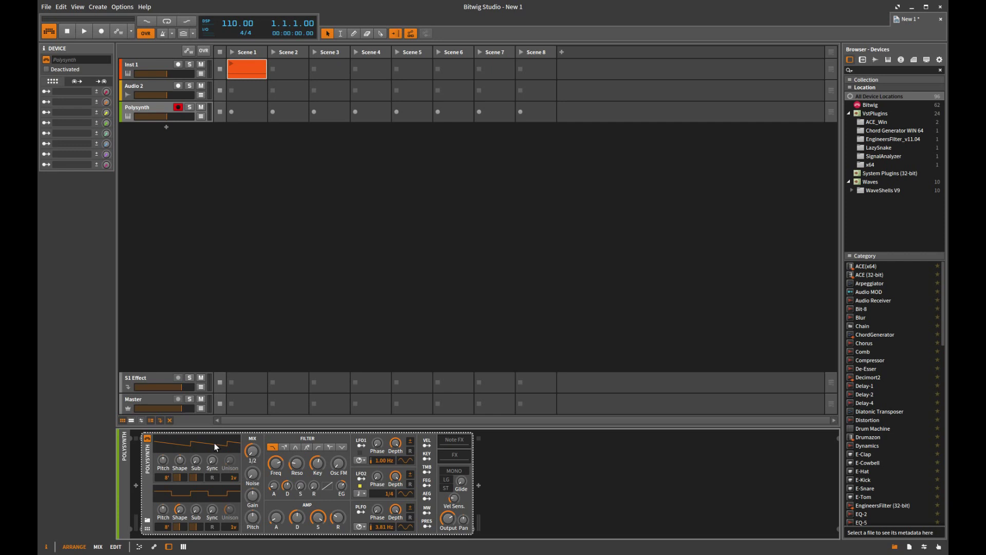
Insert a Note MOD before the Polysynth and place Polysynth in its nested FX chain.
{"action": "left_click", "coordinate": [136, 486]}
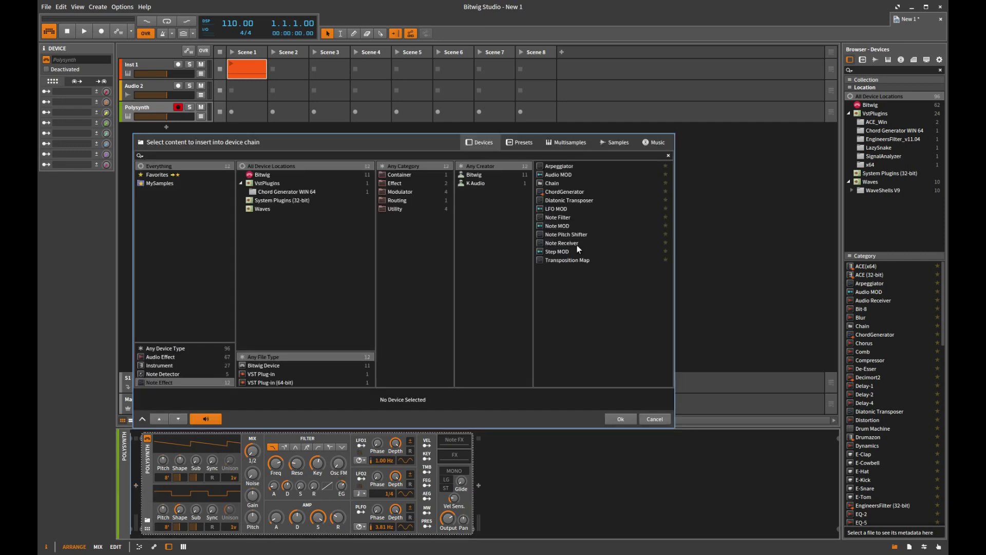
{"action": "double_click", "coordinate": [572, 225]}
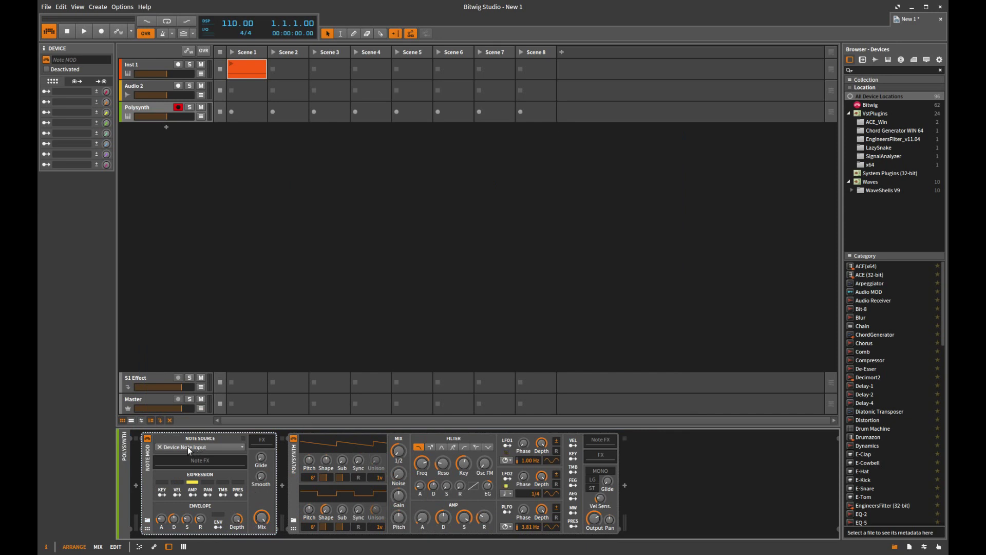
{"action": "left_click", "coordinate": [297, 454]}
{"action": "left_click", "coordinate": [262, 441]}
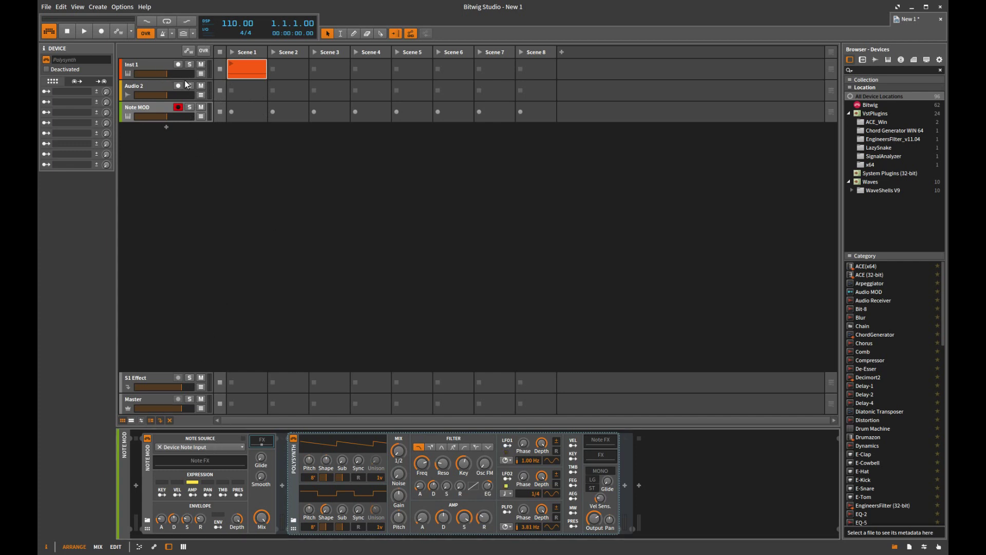
Set Note MOD's source to Inst 1 and map timbre to Polysynth's Shape, Sub, filter Freq and Osc FM.
{"action": "left_click", "coordinate": [263, 476]}
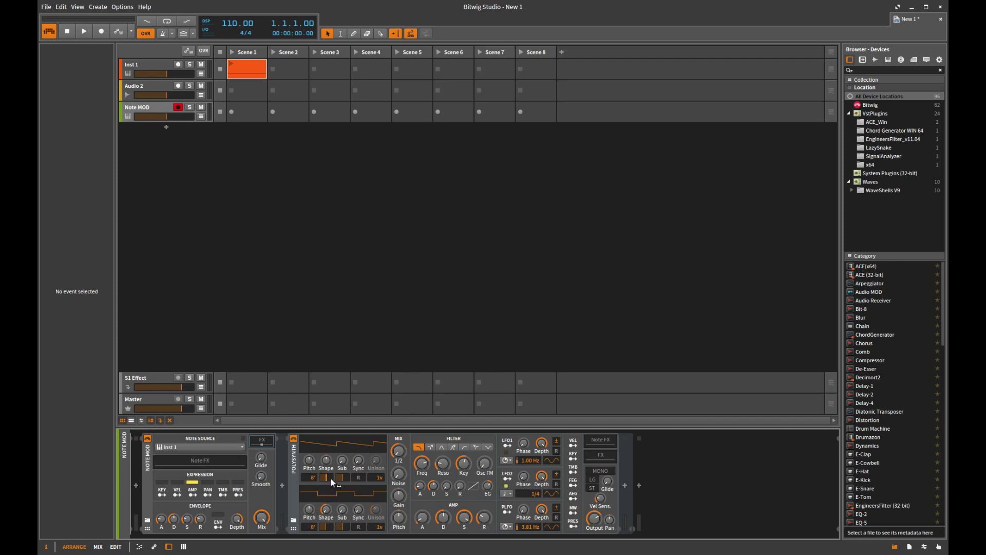
{"action": "left_click", "coordinate": [223, 494]}
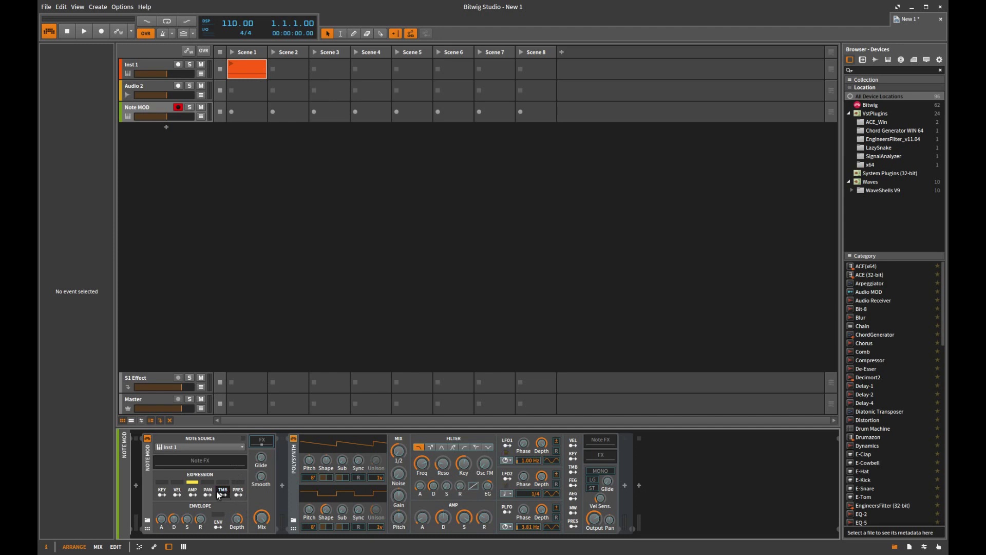
{"action": "left_click", "coordinate": [328, 478]}
{"action": "left_click", "coordinate": [342, 477]}
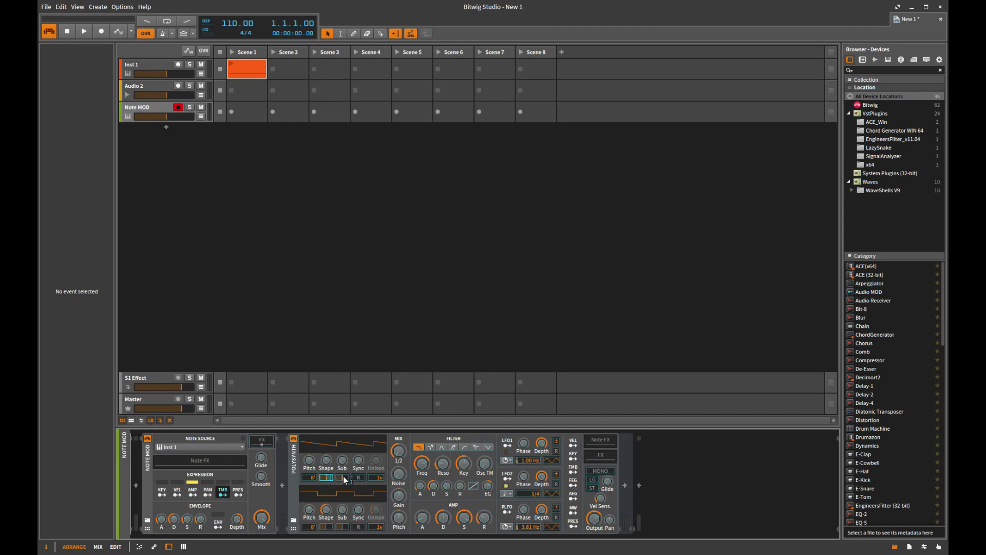
{"action": "left_click", "coordinate": [424, 463]}
{"action": "left_click", "coordinate": [484, 464]}
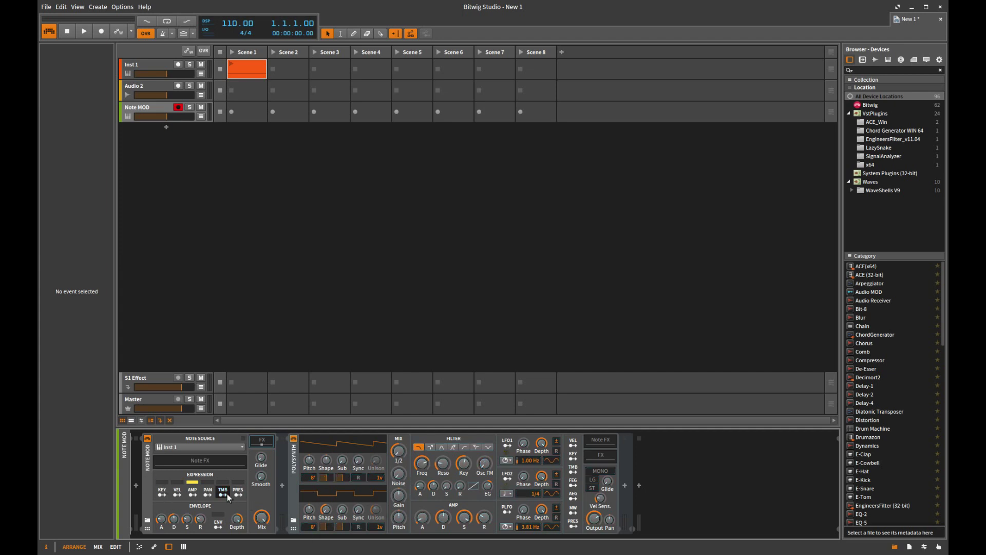
{"action": "left_click", "coordinate": [154, 110]}
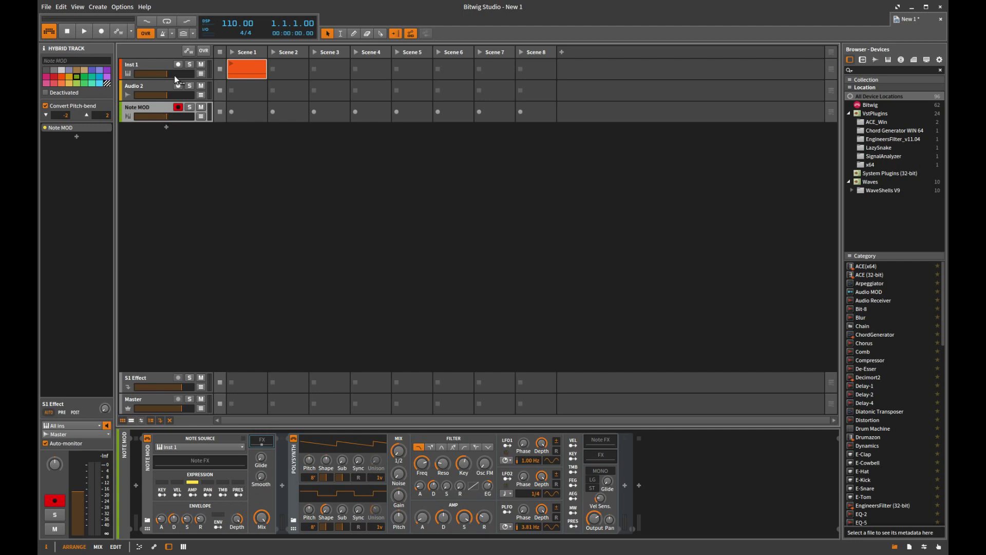
Create a Note MOD Scene 1 clip with one-beat C2 notes duplicated to fill the bar.
{"action": "double_click", "coordinate": [248, 114]}
{"action": "double_click", "coordinate": [251, 114]}
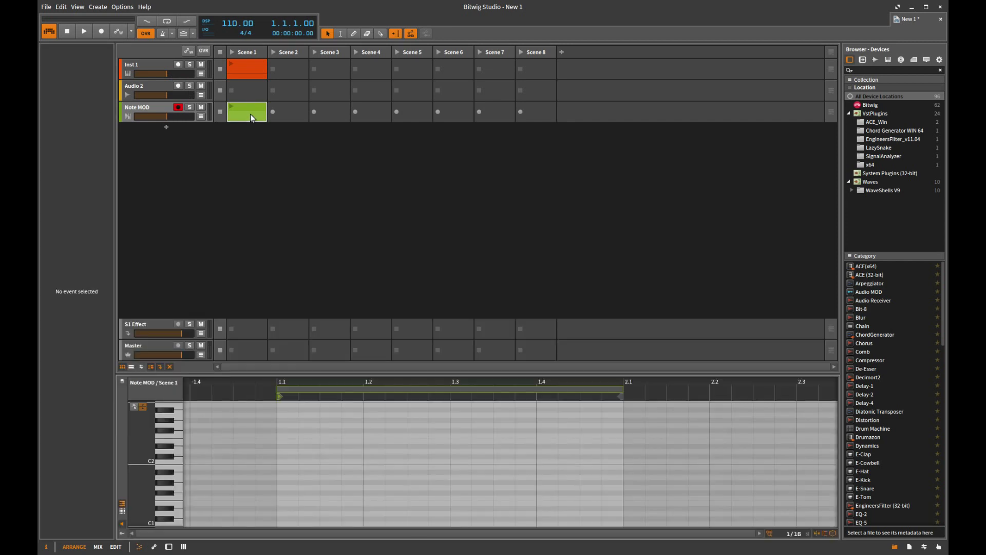
{"action": "left_click", "coordinate": [259, 461], "text": "alt"}
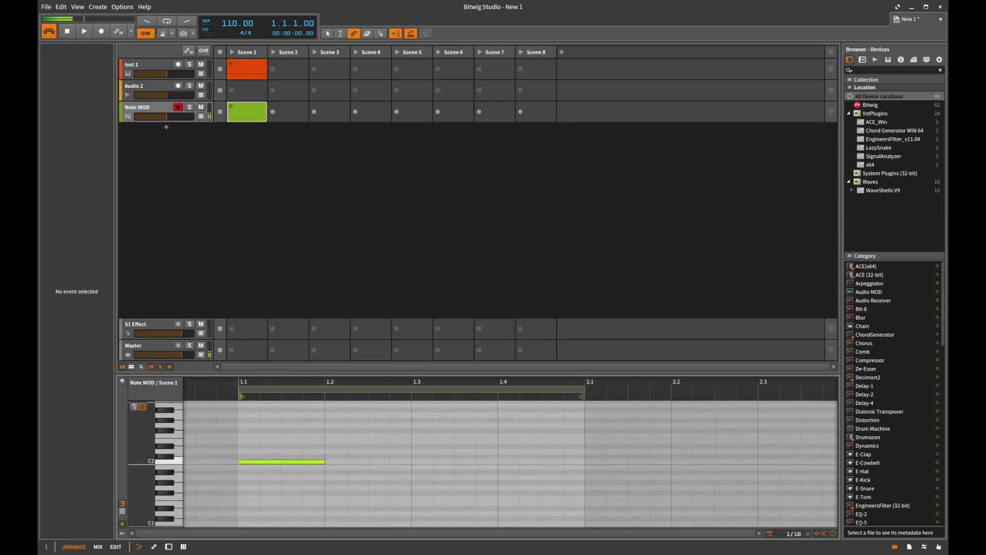
{"action": "left_click_drag", "start_coordinate": [326, 444], "coordinate": [237, 483]}
{"action": "key", "text": "ctrl+d"}
{"action": "key", "text": "ctrl+d"}
{"action": "key", "text": "ctrl+d"}
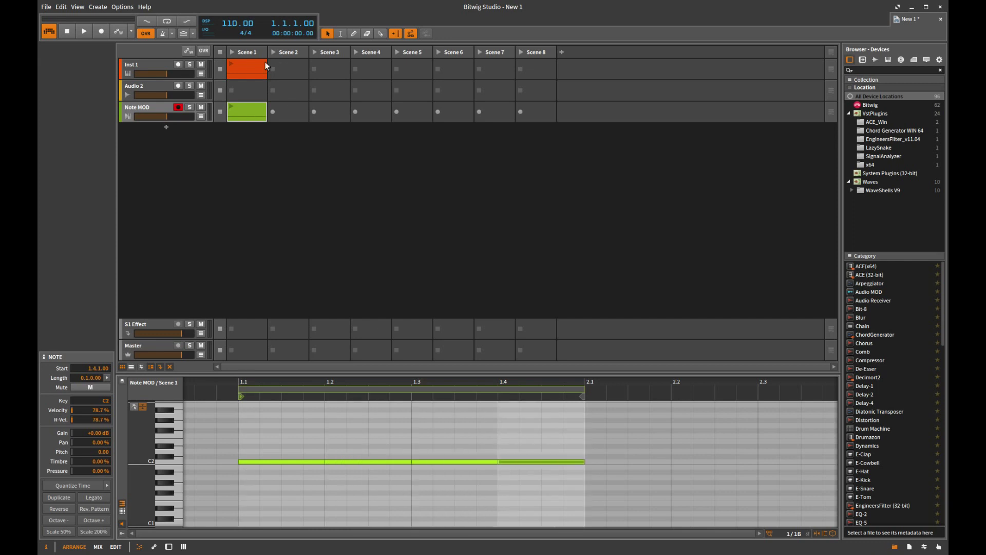
Play Scene 1 while viewing Inst 1's timbre curve, then stop playback.
{"action": "left_click", "coordinate": [232, 51]}
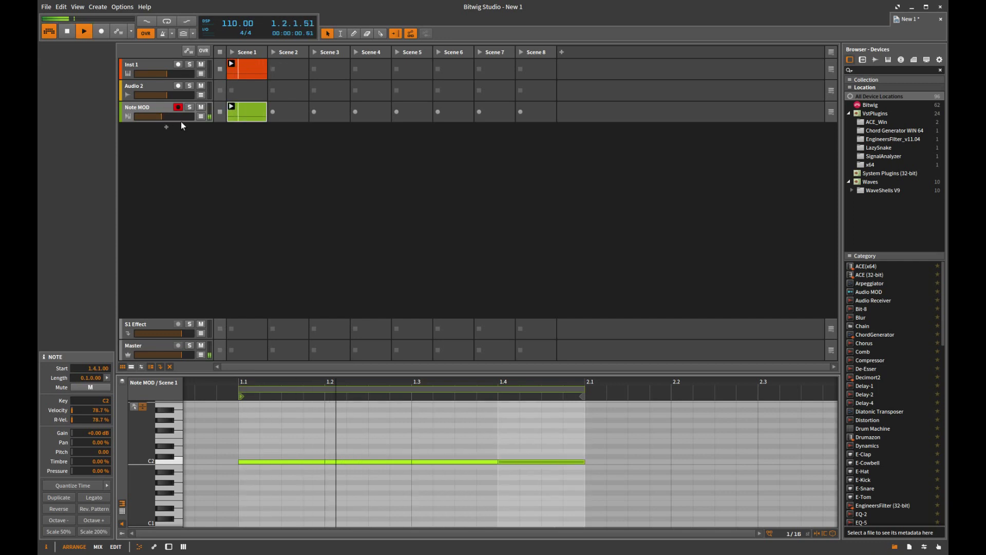
{"action": "left_click", "coordinate": [245, 71]}
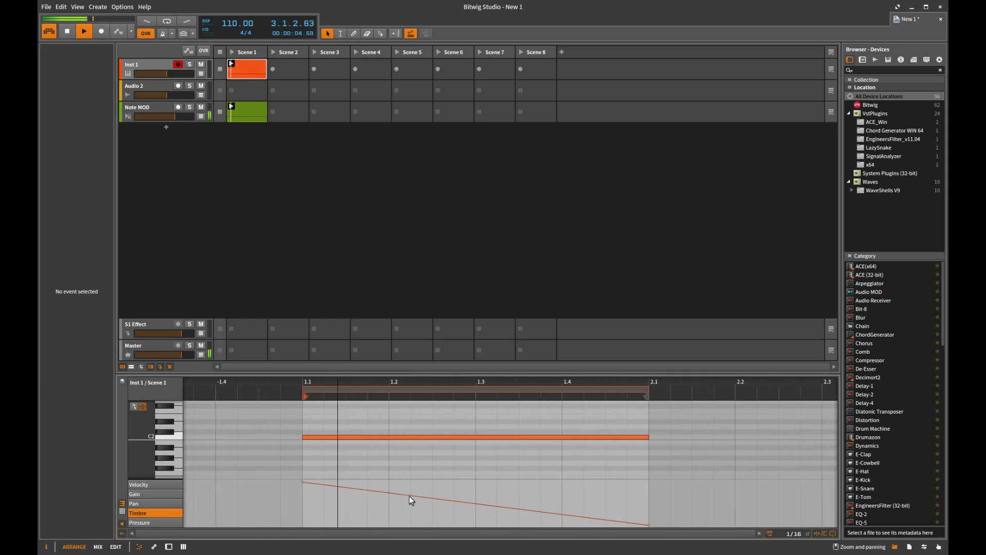
{"action": "key", "text": "space"}
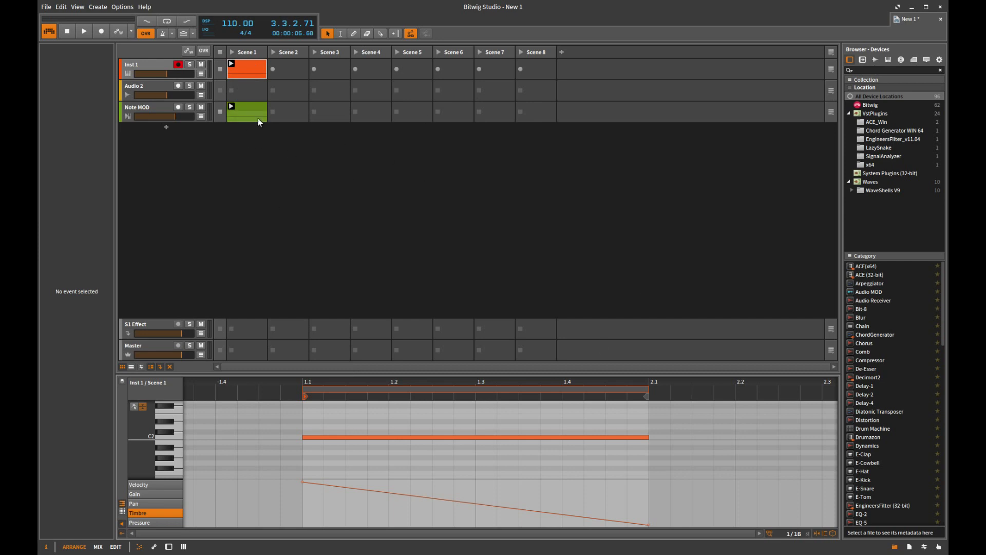
Save Inst 1's clip to the library under the name DownwardSlopeTimbre.
{"action": "left_click", "coordinate": [914, 60]}
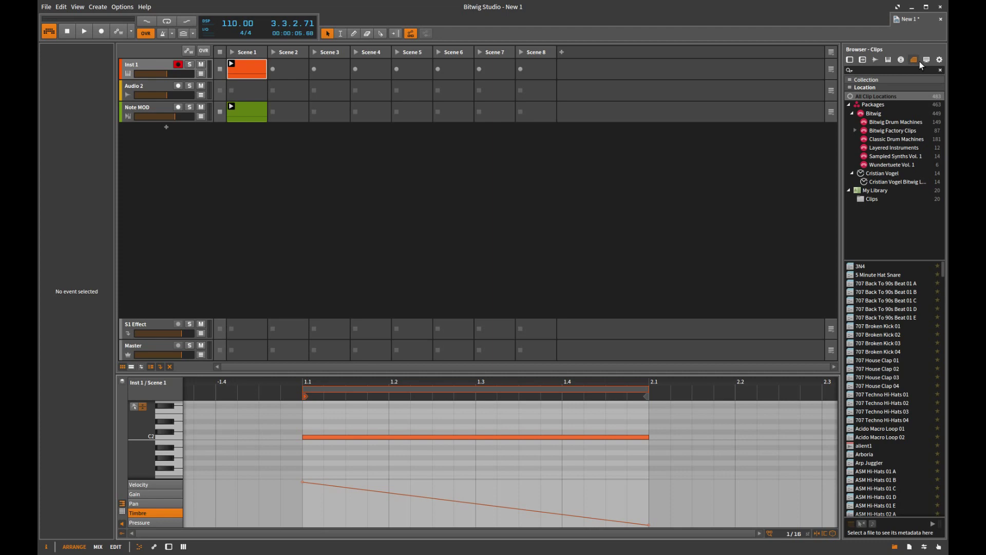
{"action": "left_click", "coordinate": [927, 60]}
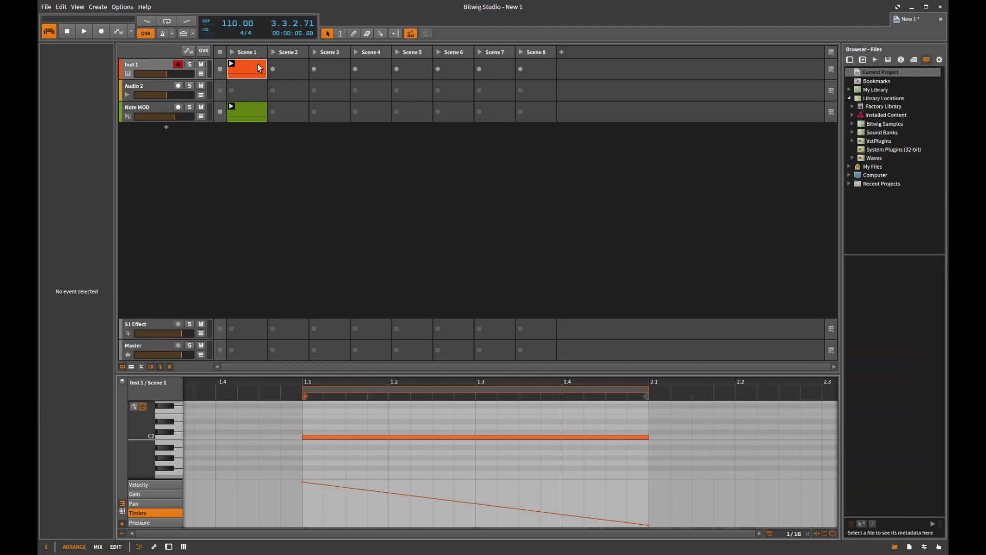
{"action": "left_click_drag", "start_coordinate": [260, 68], "coordinate": [886, 284]}
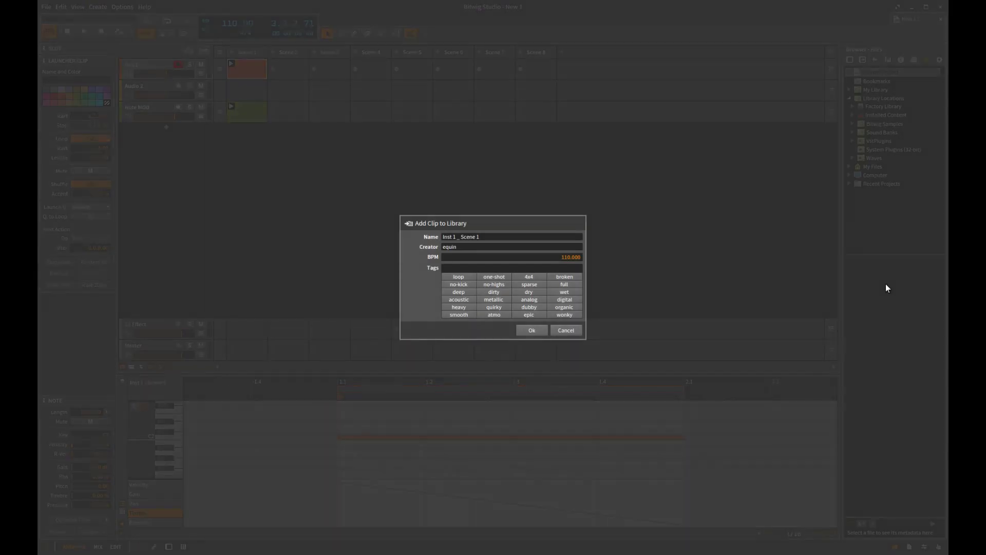
{"action": "left_click", "coordinate": [498, 236]}
{"action": "type", "text": "DownwardSlopeTimbre"}
{"action": "left_click", "coordinate": [526, 332]}
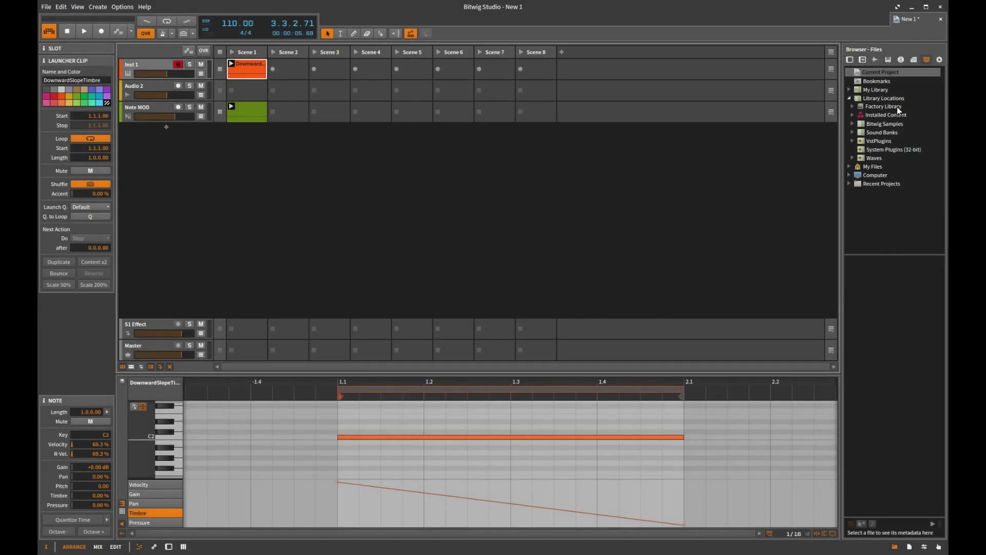
Load DownwardSlantTimbre from My Library's Clips folder onto a new Inst 4 track.
{"action": "left_click", "coordinate": [914, 60]}
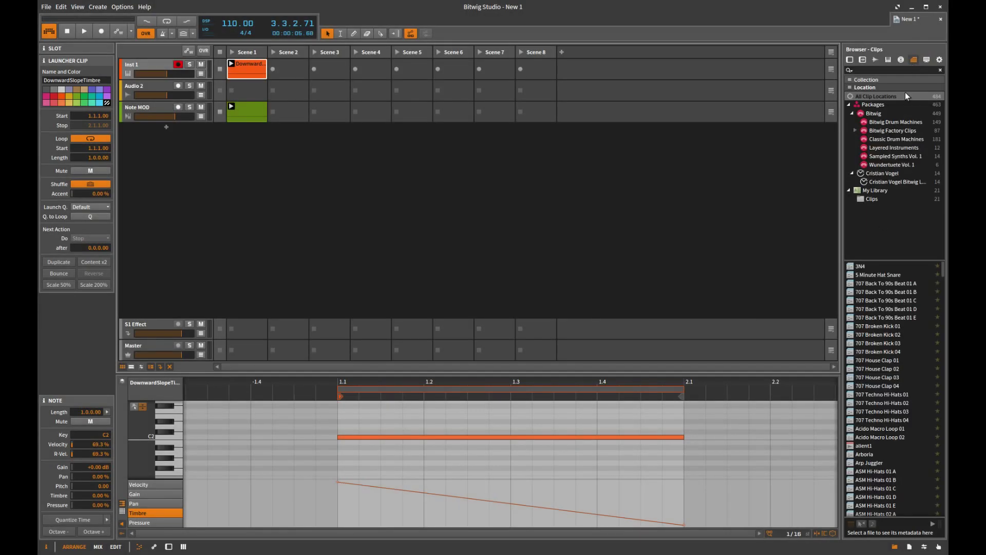
{"action": "left_click", "coordinate": [873, 200]}
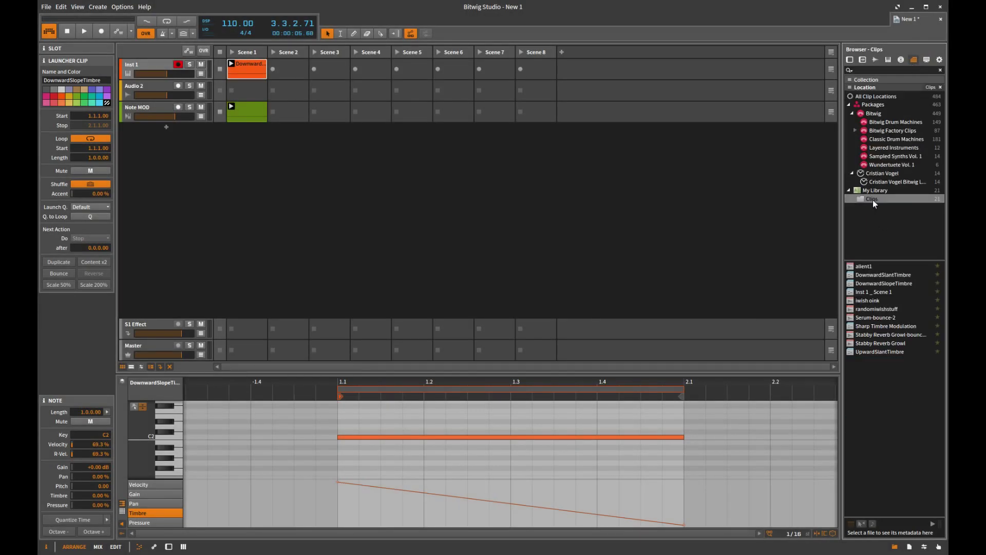
{"action": "left_click", "coordinate": [895, 282]}
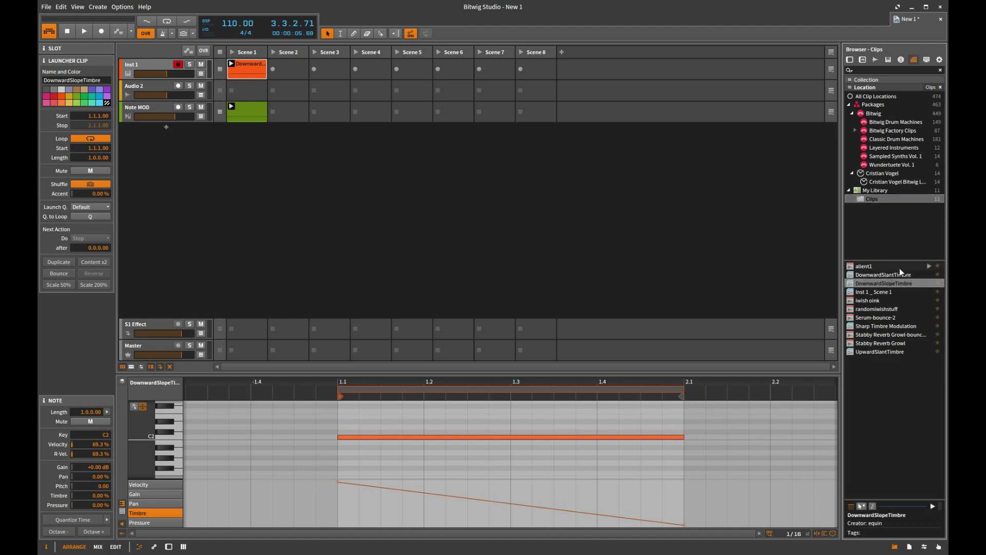
{"action": "left_click_drag", "start_coordinate": [903, 278], "coordinate": [253, 137]}
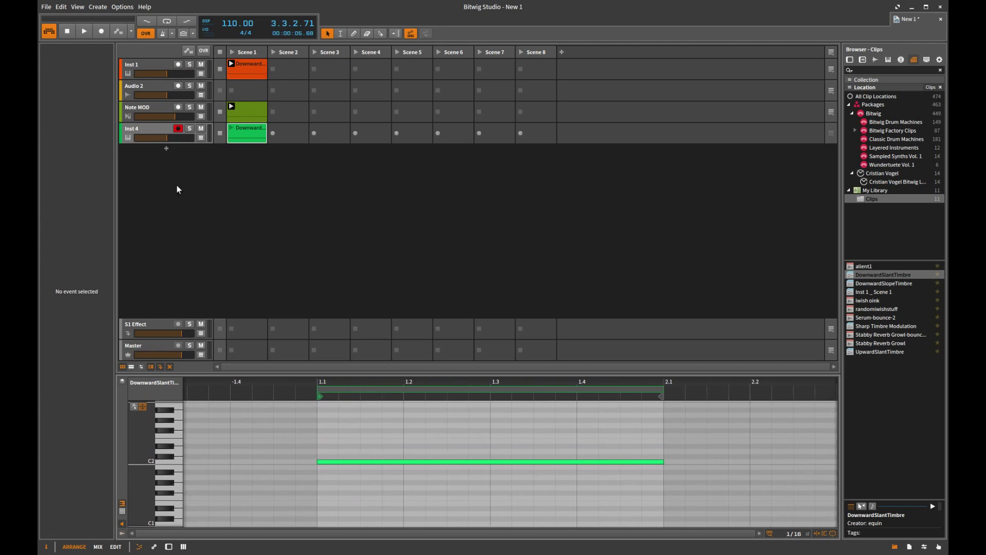
Display the Inst 4 clip's Timbre expression lane, then record-arm the Note MOD track.
{"action": "left_click", "coordinate": [122, 534]}
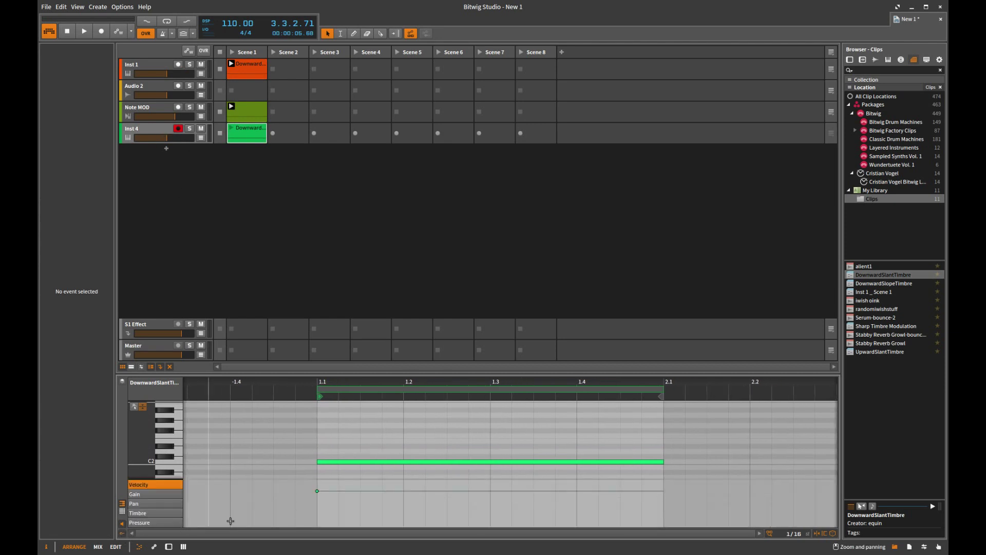
{"action": "left_click", "coordinate": [149, 503]}
{"action": "left_click", "coordinate": [147, 513]}
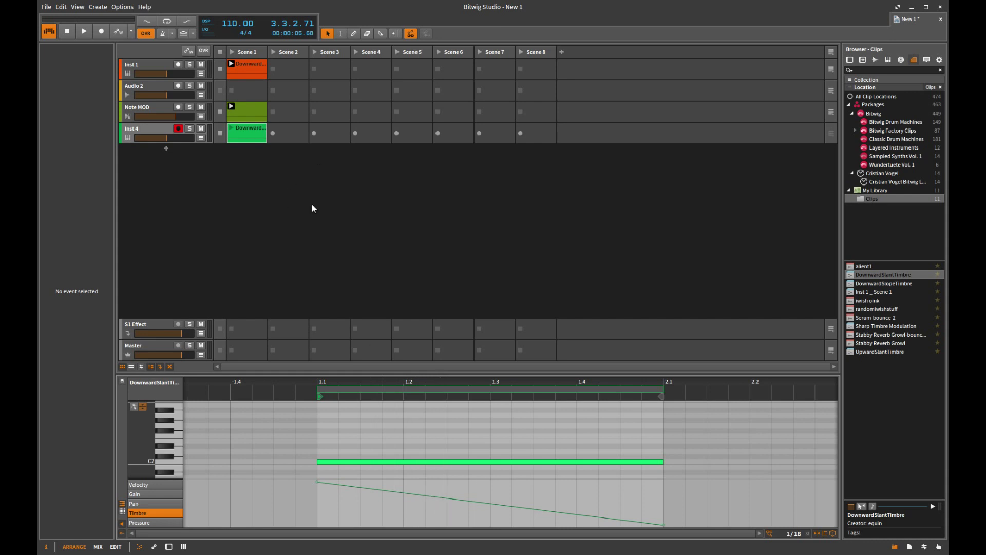
{"action": "left_click", "coordinate": [148, 109]}
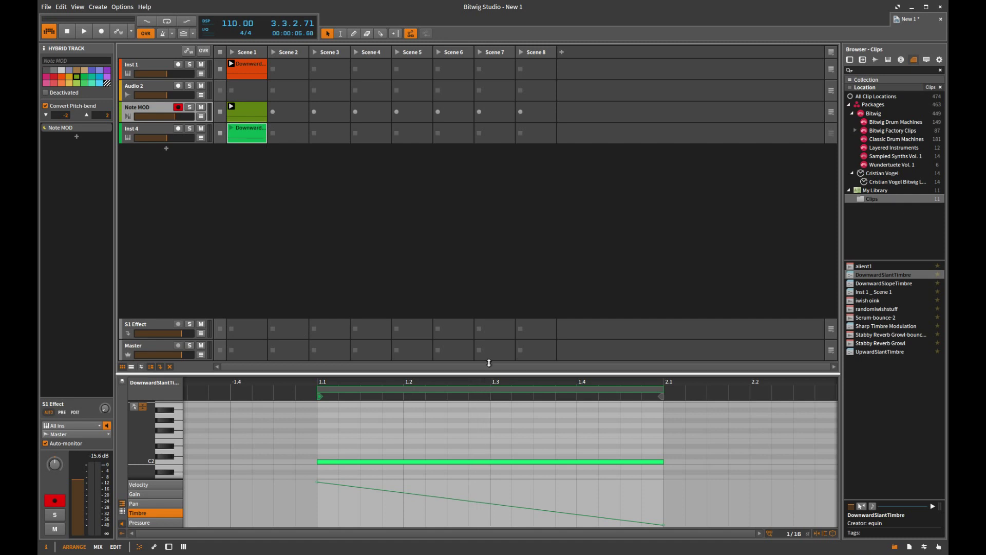
Drag the launcher/editor divider up to enlarge the piano roll.
{"action": "left_click_drag", "start_coordinate": [489, 364], "coordinate": [489, 226]}
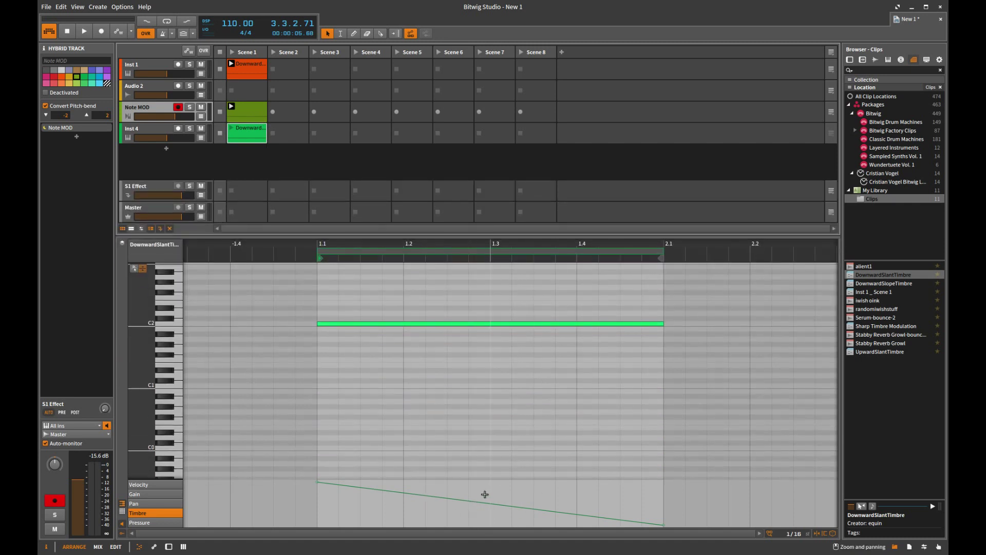